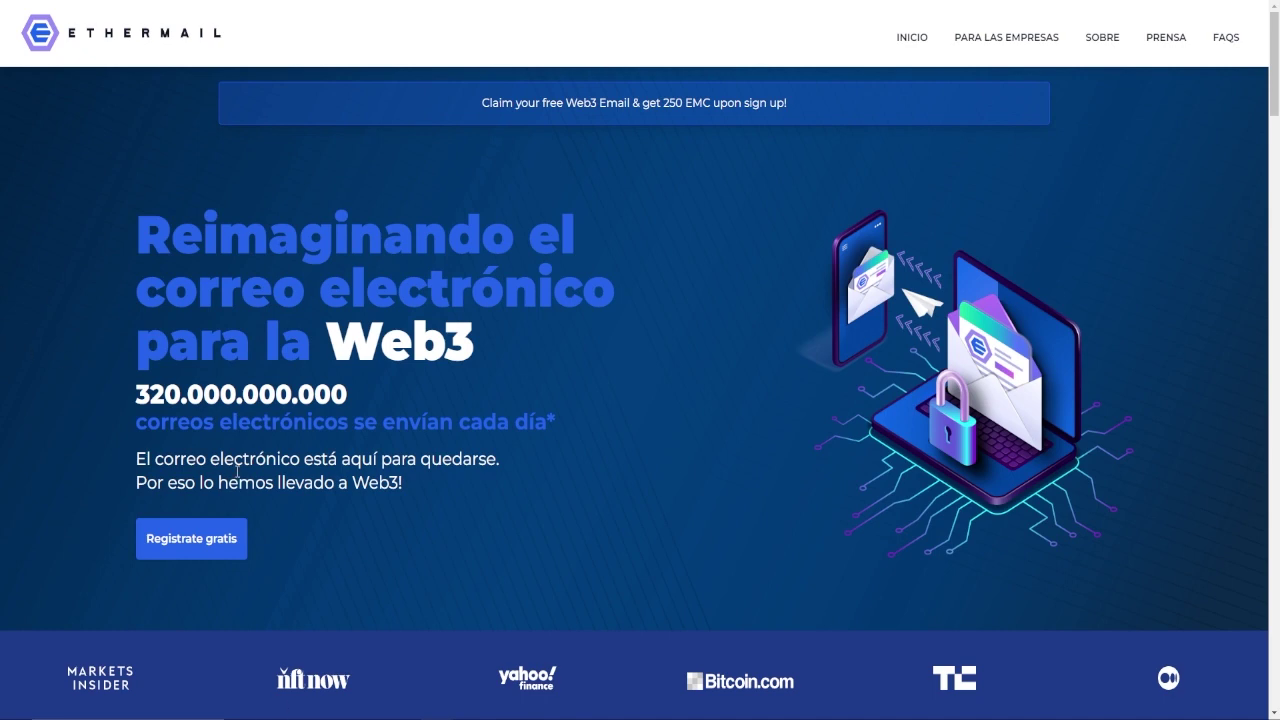
Start the free sign-up with MetaMask, keeping Cuenta 2 as the selected account
click(220, 541)
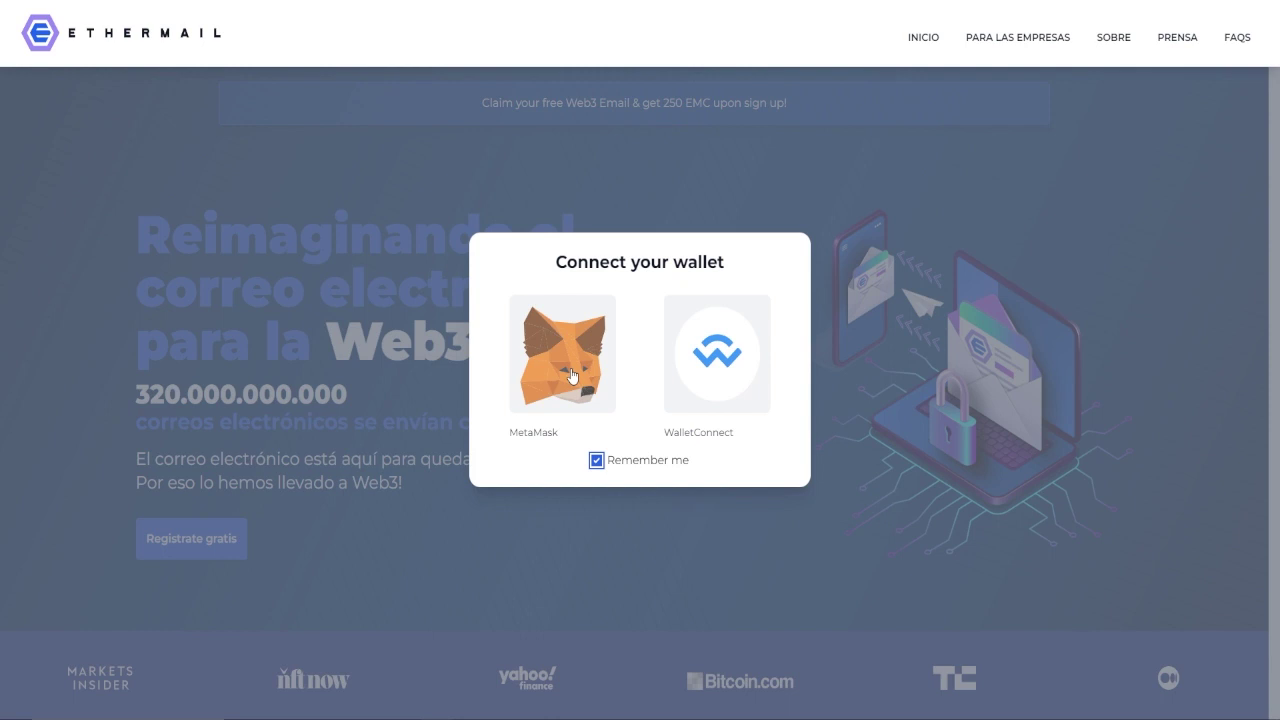
click(572, 376)
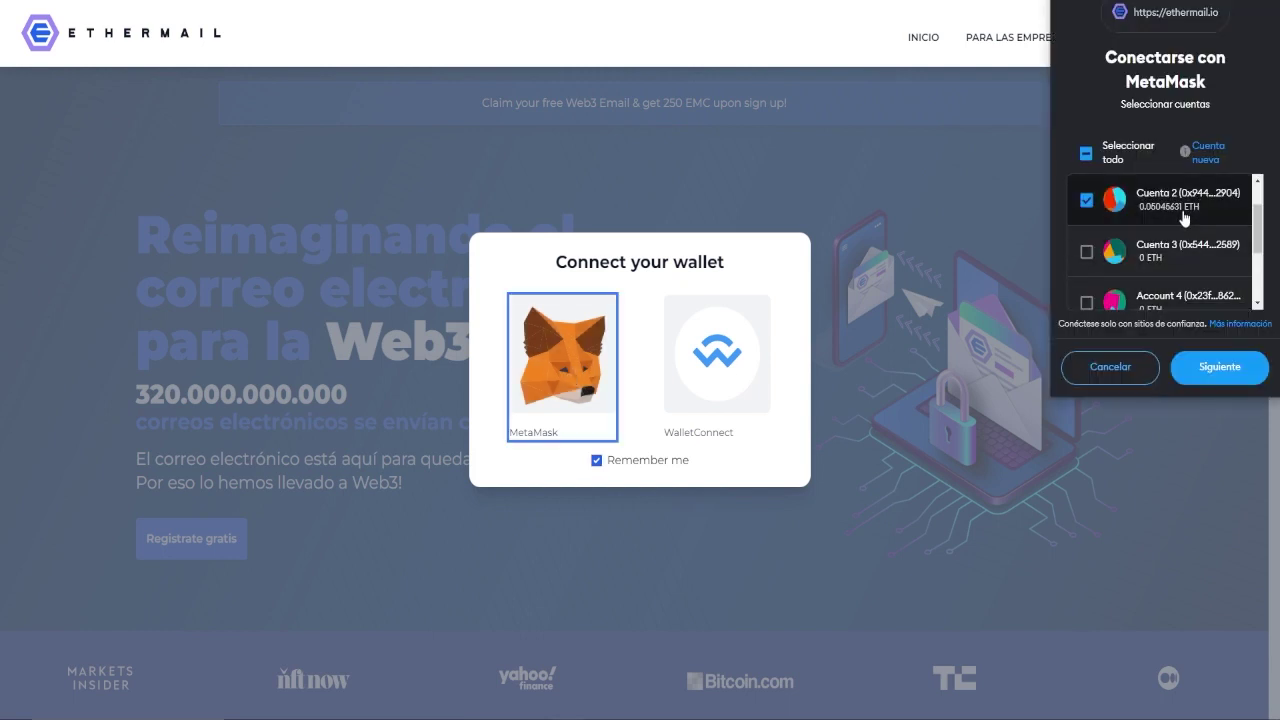
scroll(1184, 218, down, 1)
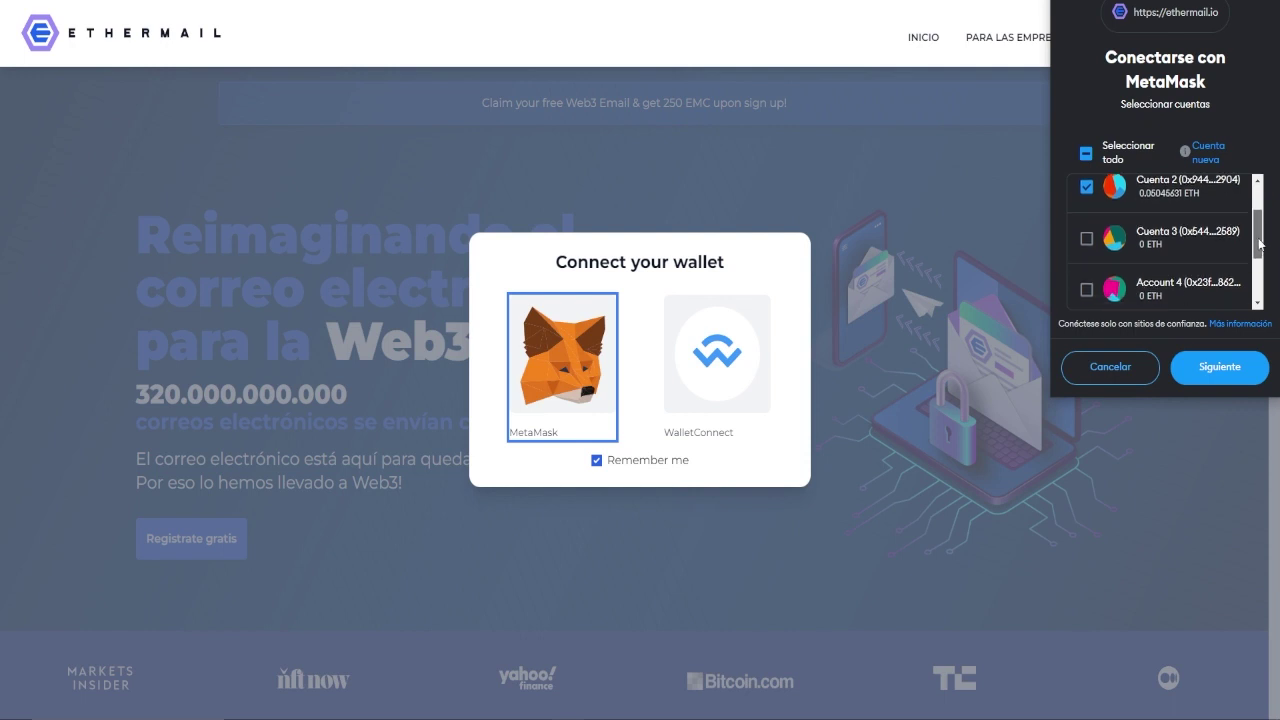
scroll(1250, 225, up, 2)
scroll(1250, 220, down, 2)
scroll(1248, 210, up, 2)
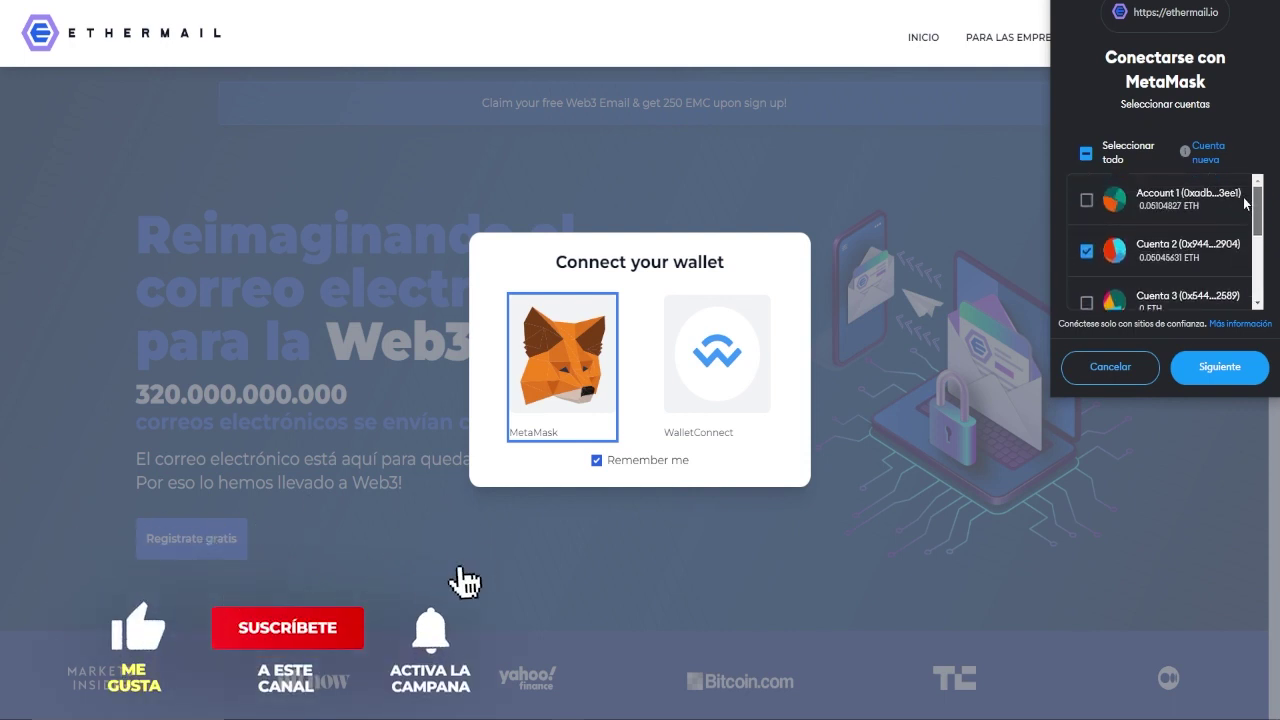
scroll(1258, 225, down, 1)
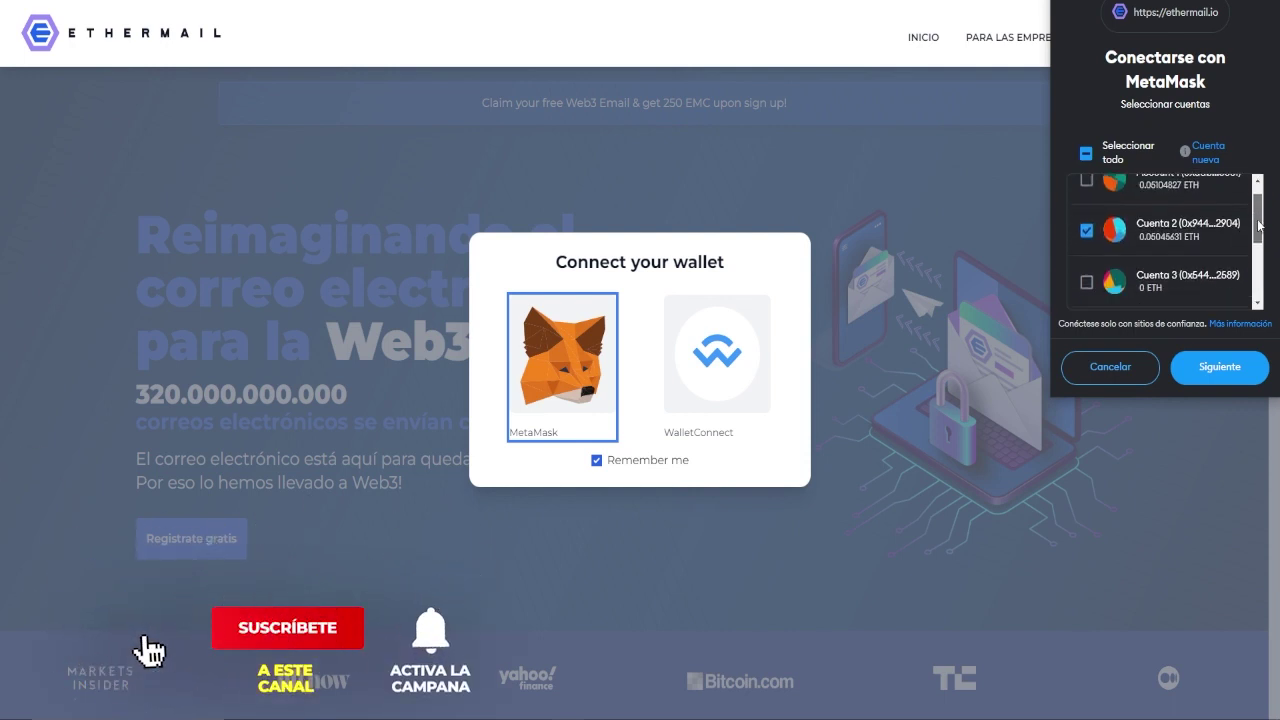
click(1215, 362)
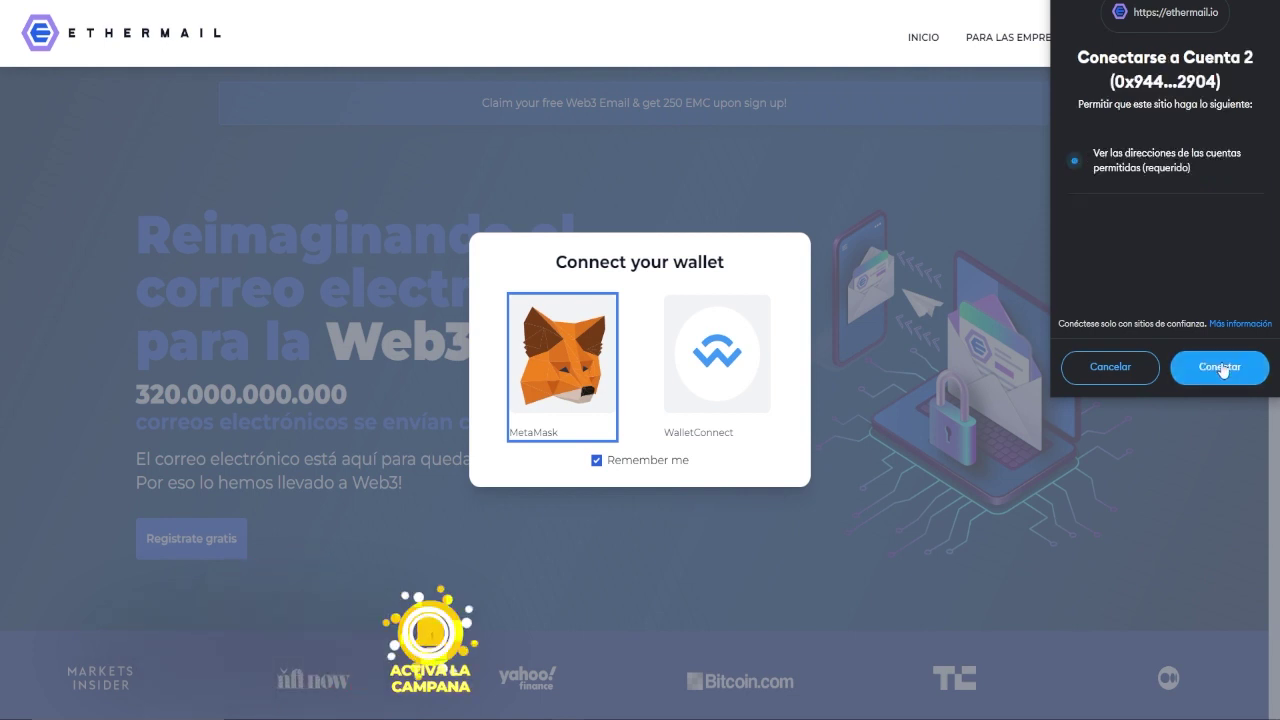
Approve connecting Cuenta 2 and sign the terms to log in to EtherMail
click(1221, 368)
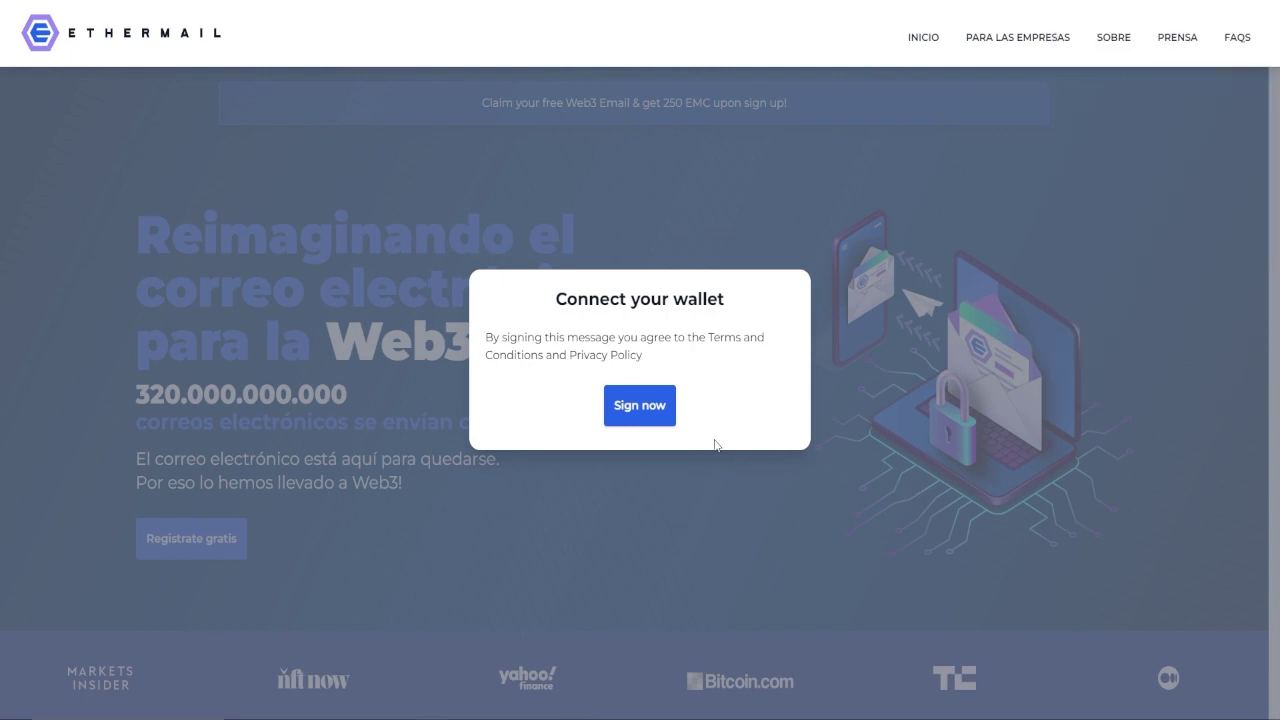
click(657, 414)
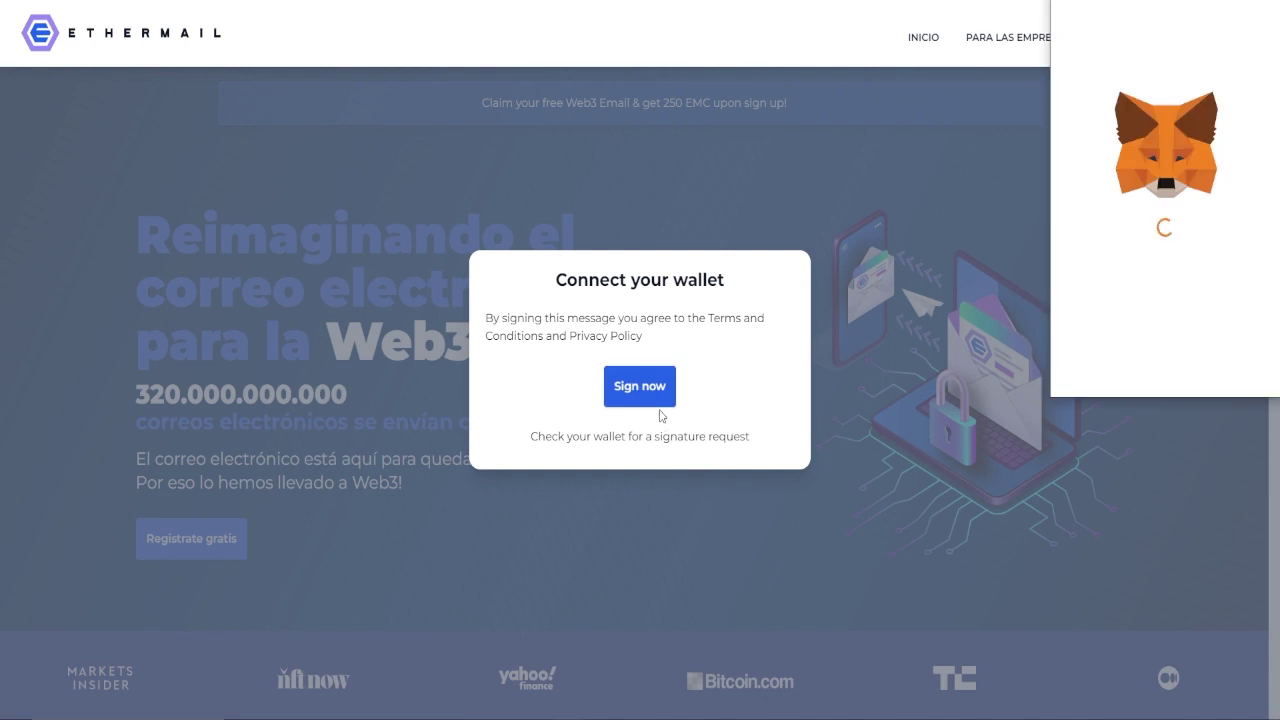
click(1208, 372)
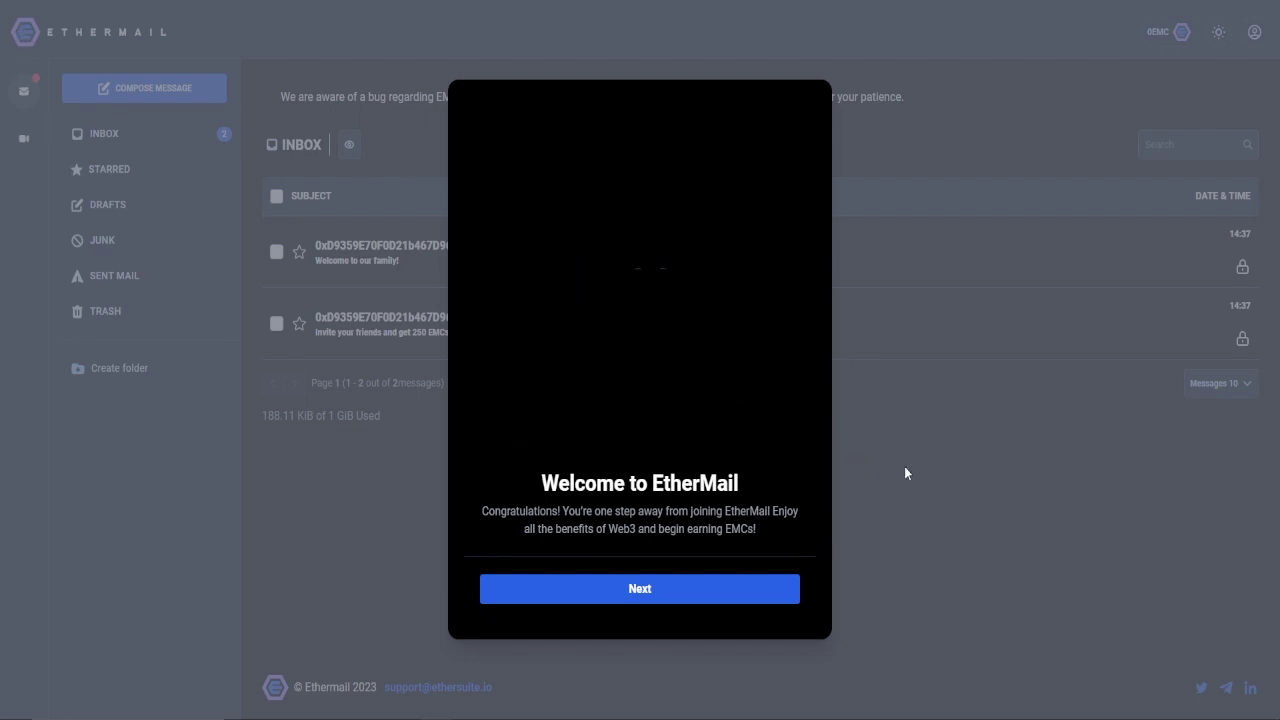
Pass the welcome step and submit a secondary backup email address for the 200 EMC bonus
click(751, 590)
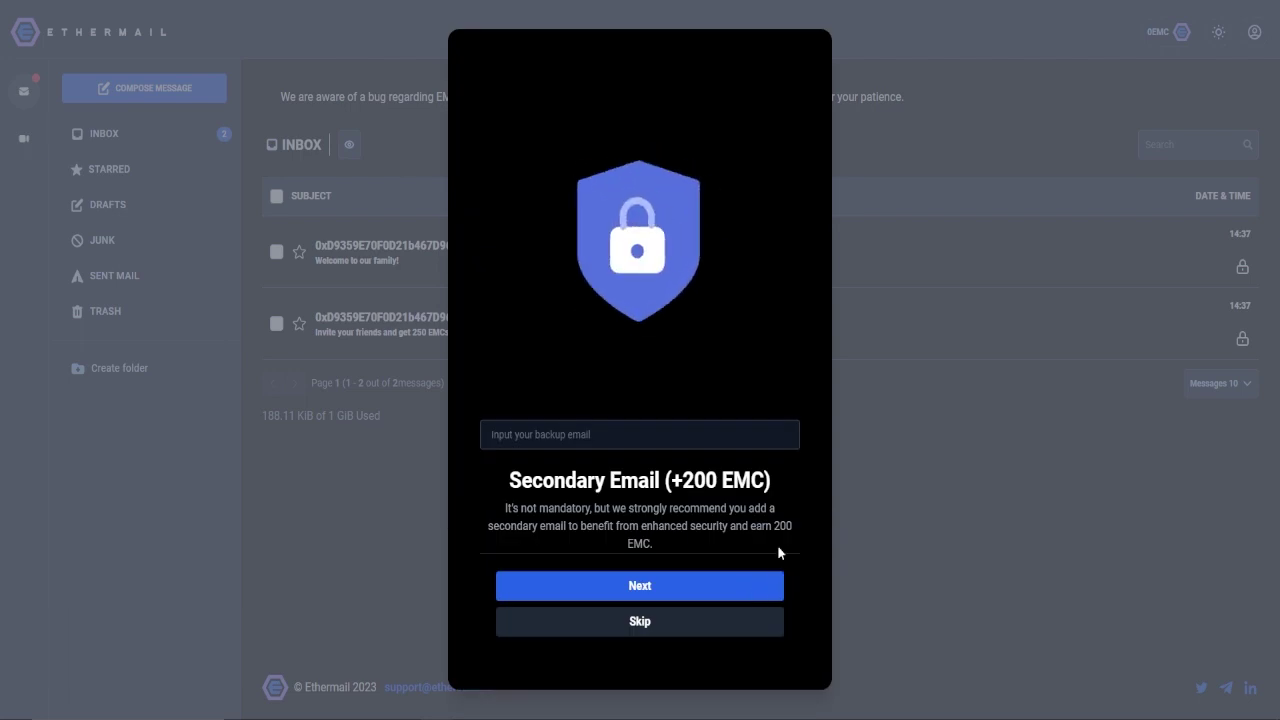
drag(687, 486, 775, 489)
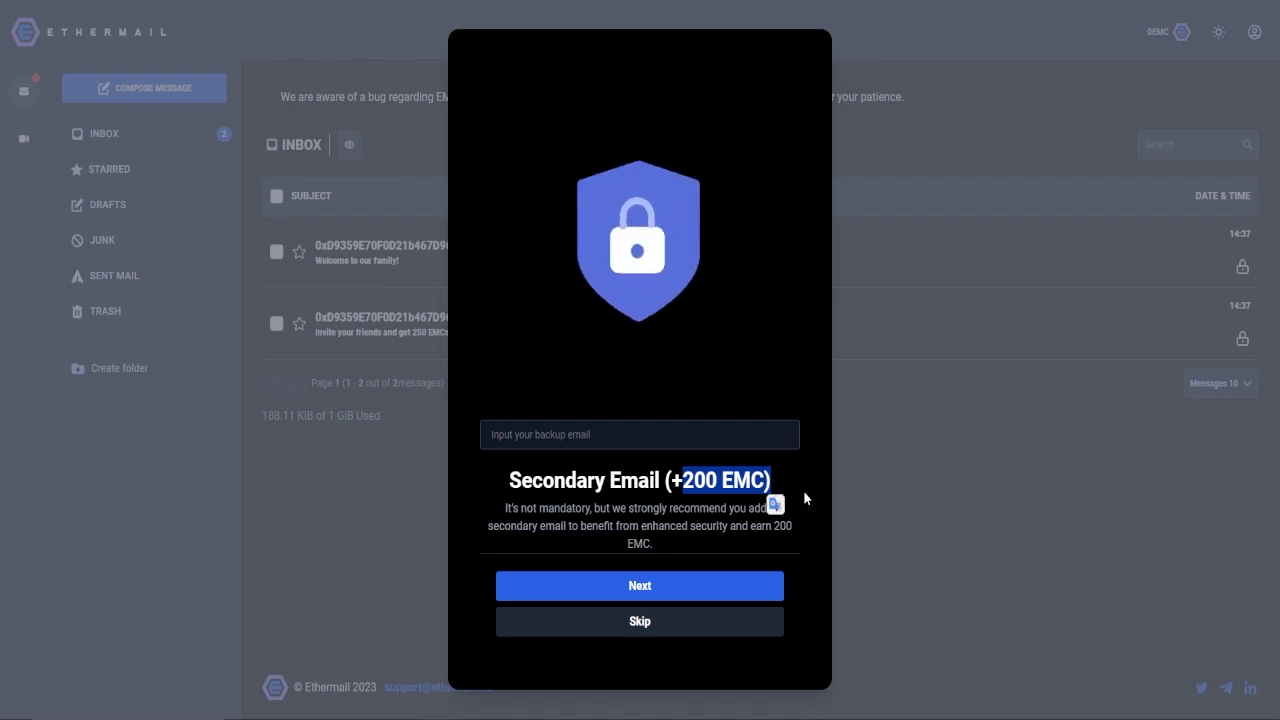
click(679, 477)
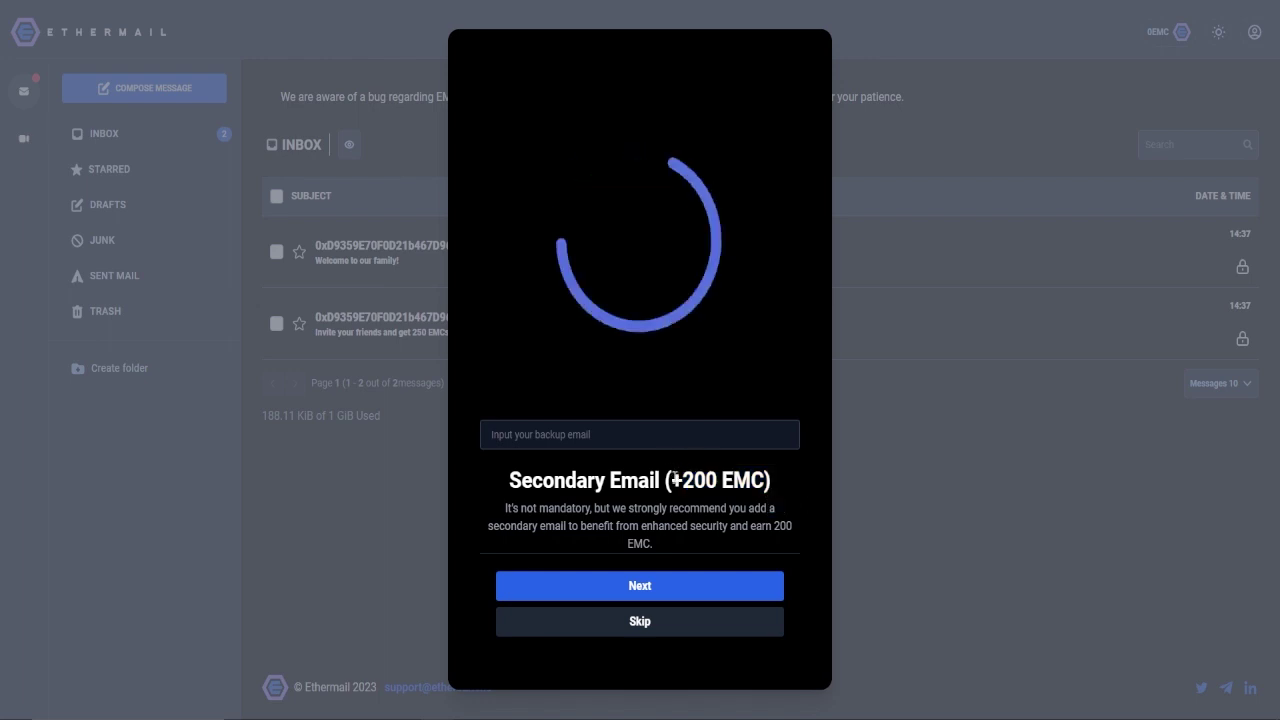
click(619, 429)
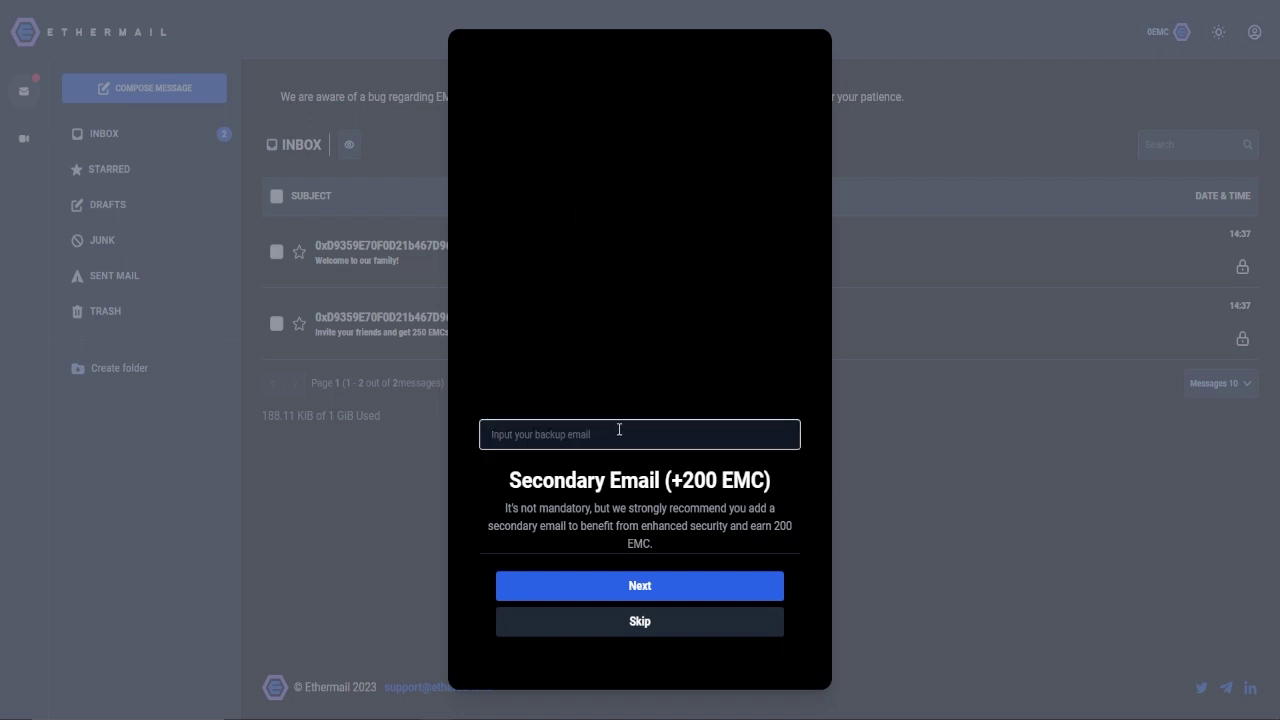
drag(617, 434, 480, 441)
click(567, 435)
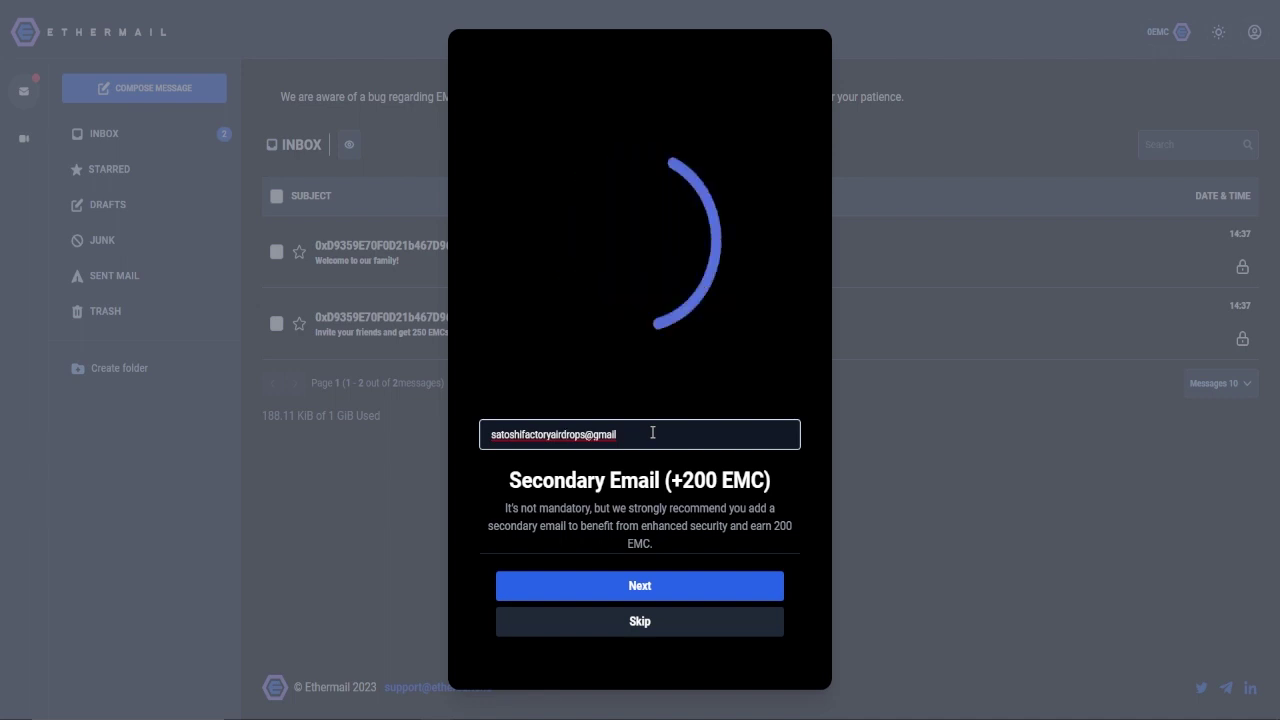
click(666, 592)
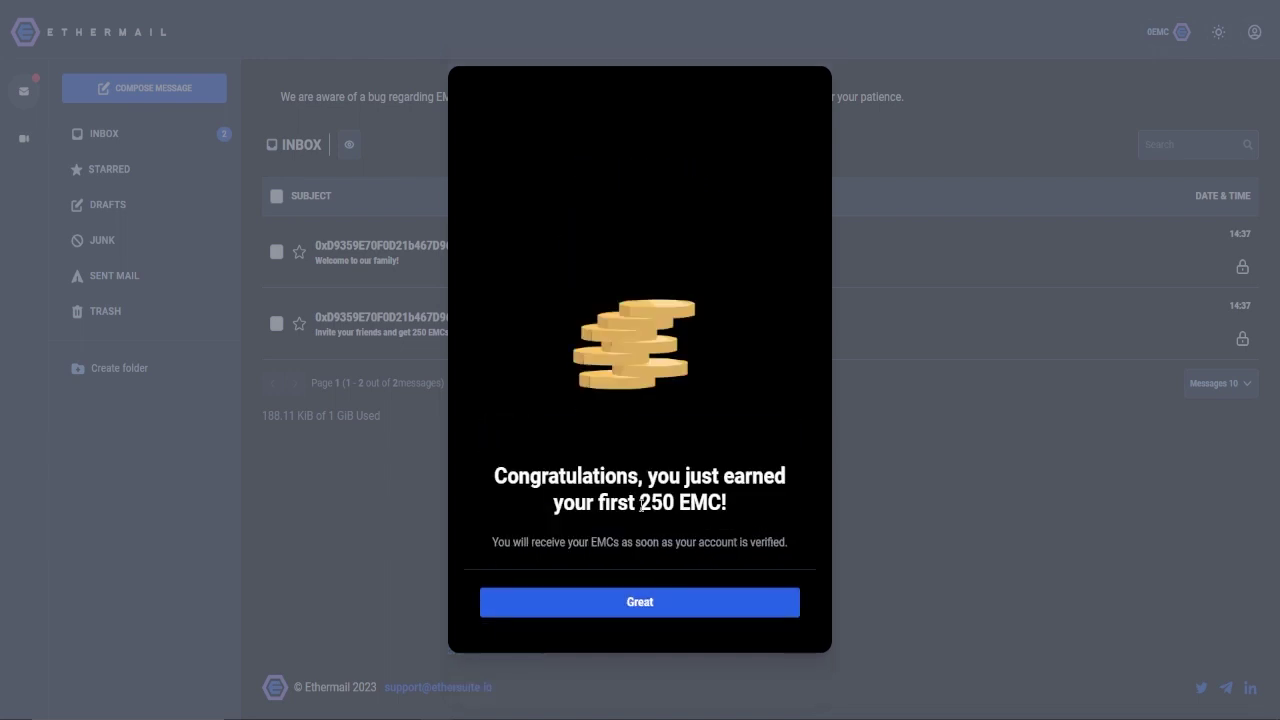
Accept the 250 EMC reward and keep the default privacy settings
drag(500, 478, 731, 505)
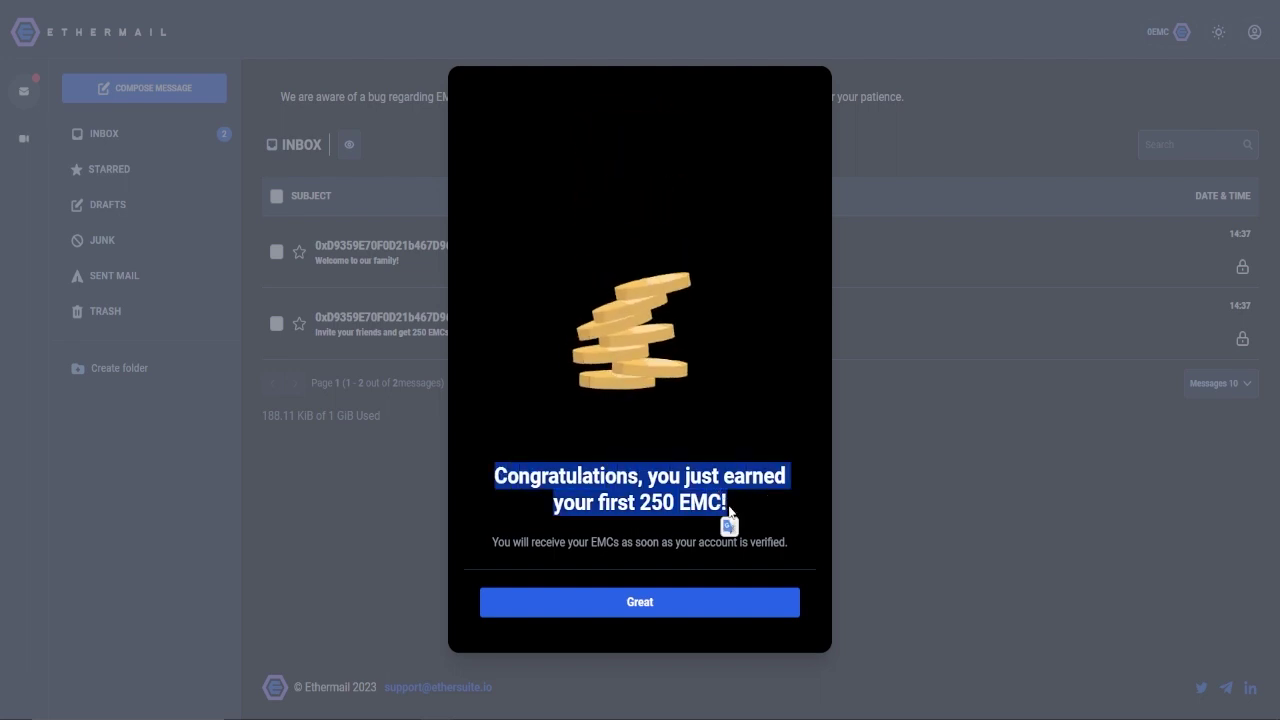
click(688, 610)
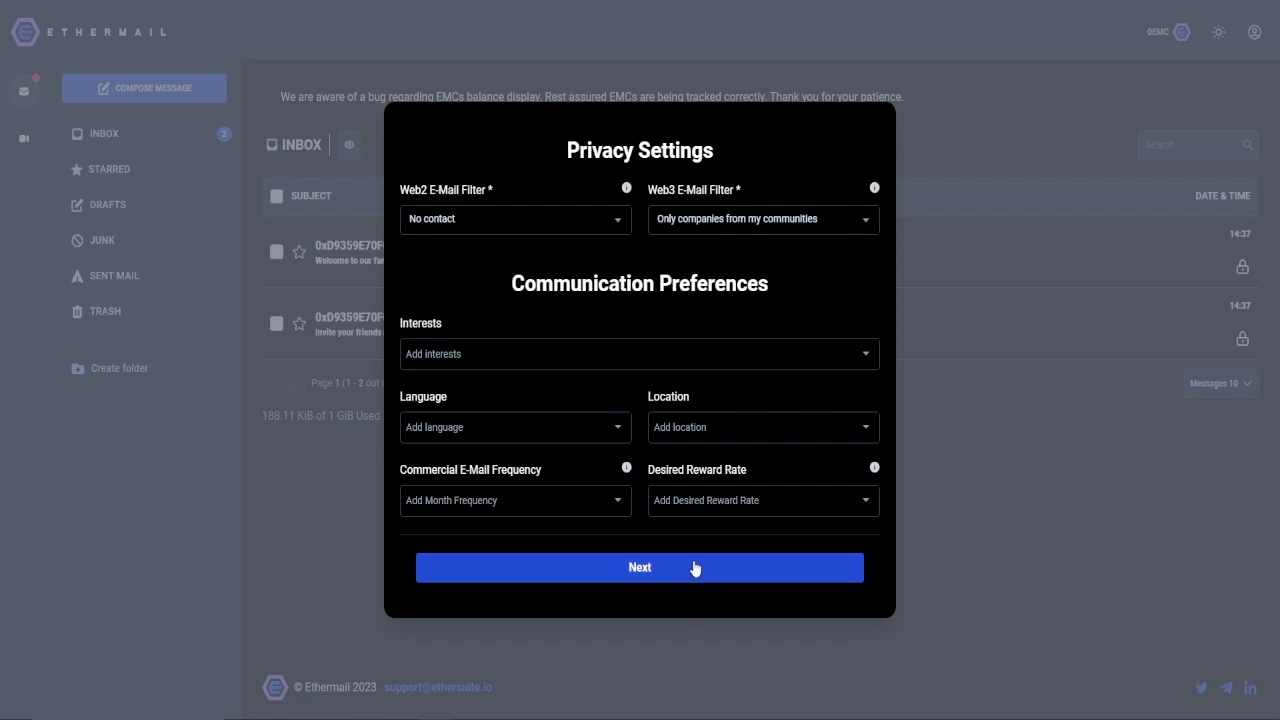
click(695, 568)
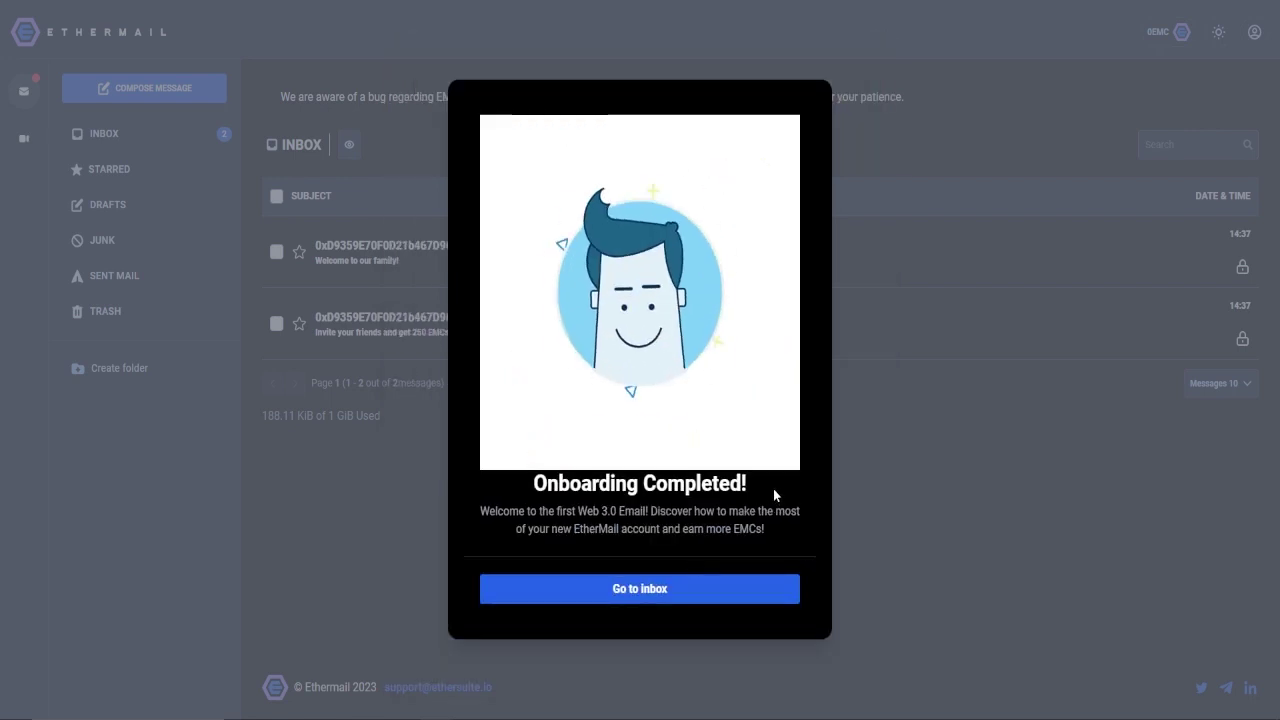
click(673, 605)
drag(709, 511, 484, 472)
click(538, 430)
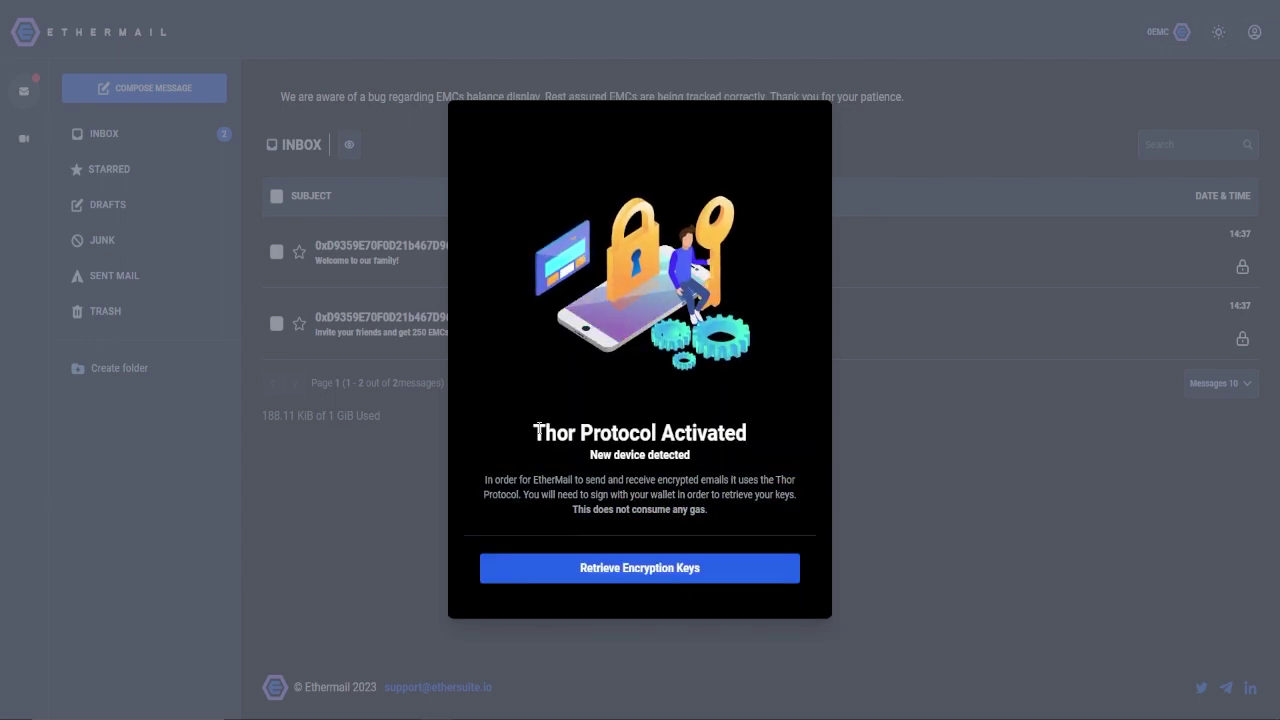
drag(538, 430, 764, 433)
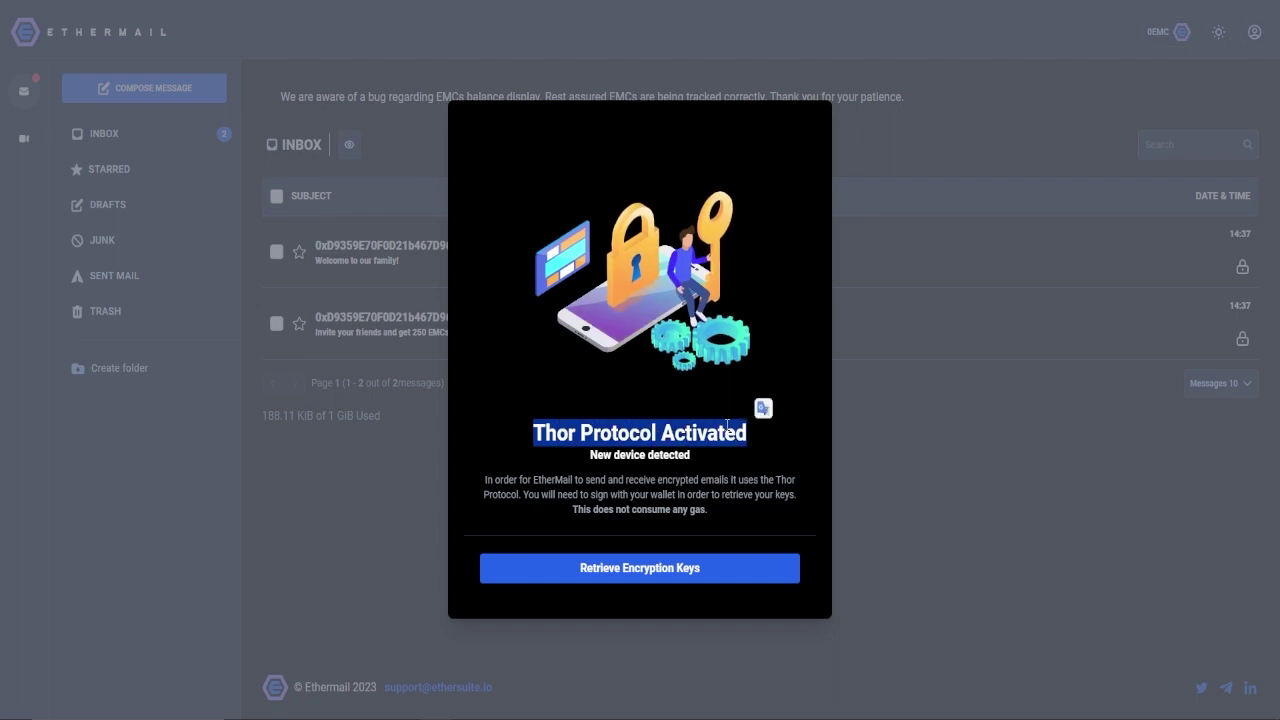
click(554, 406)
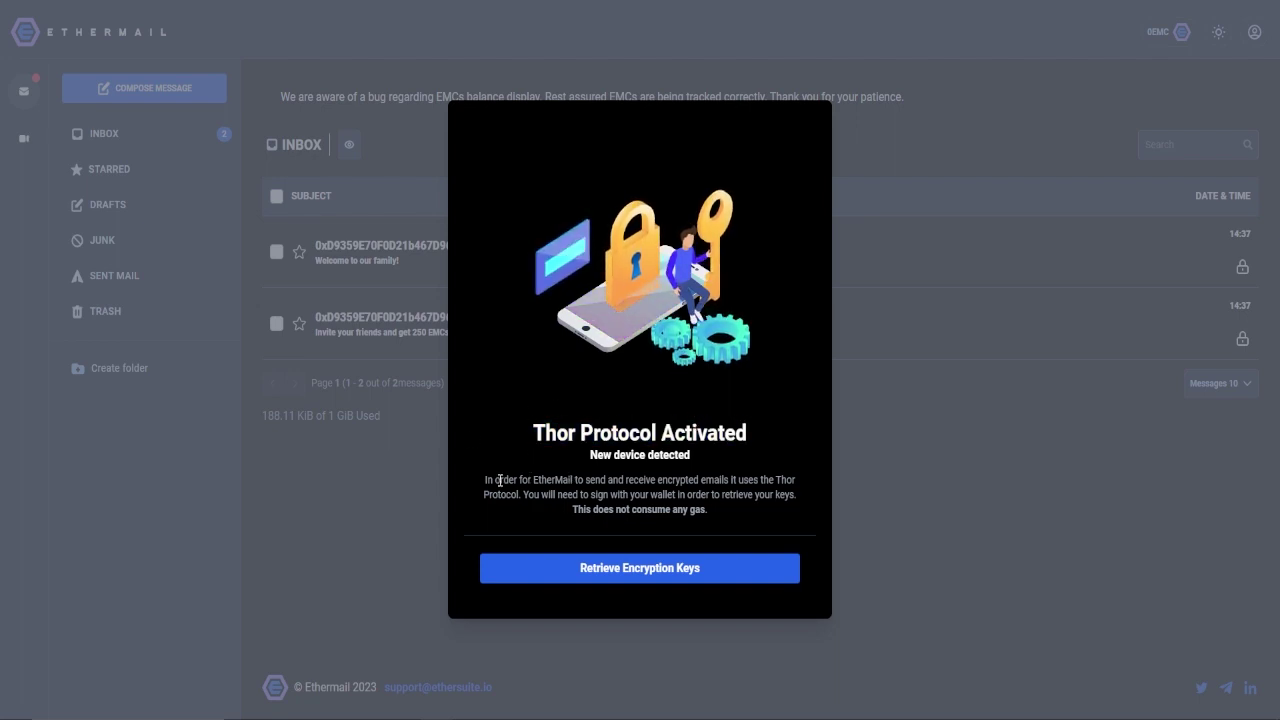
drag(483, 478, 740, 512)
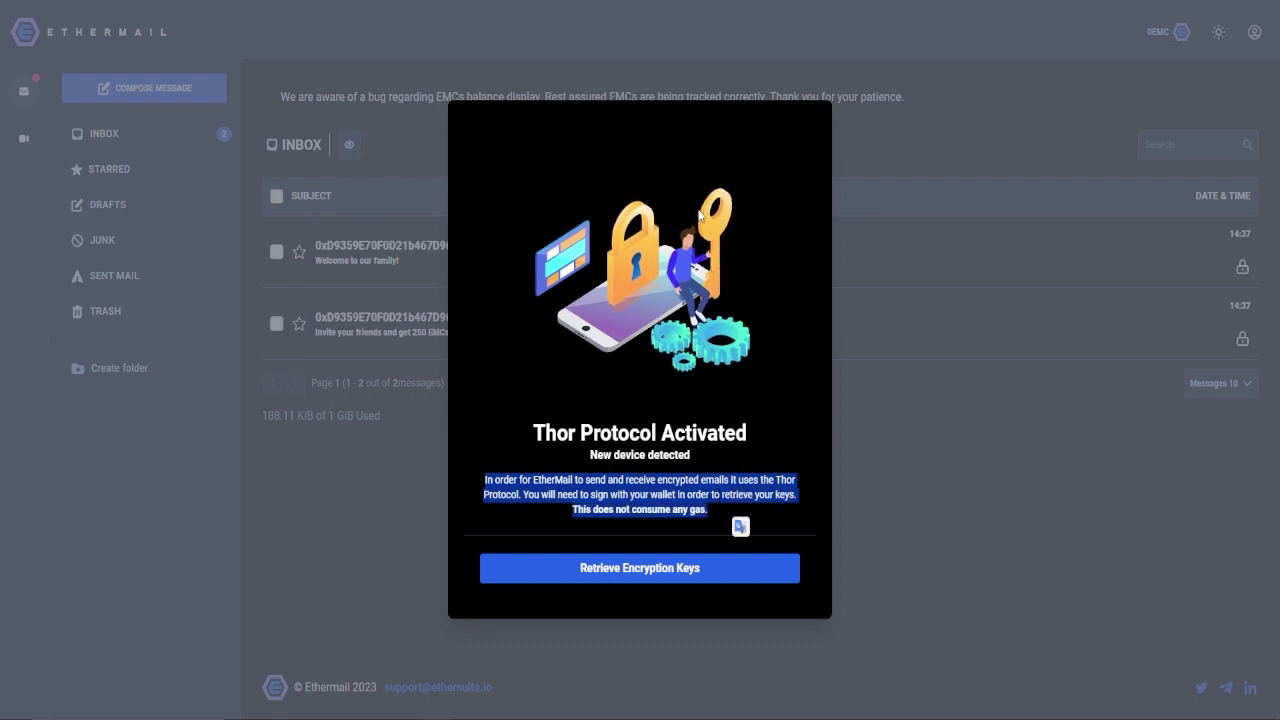
click(708, 3)
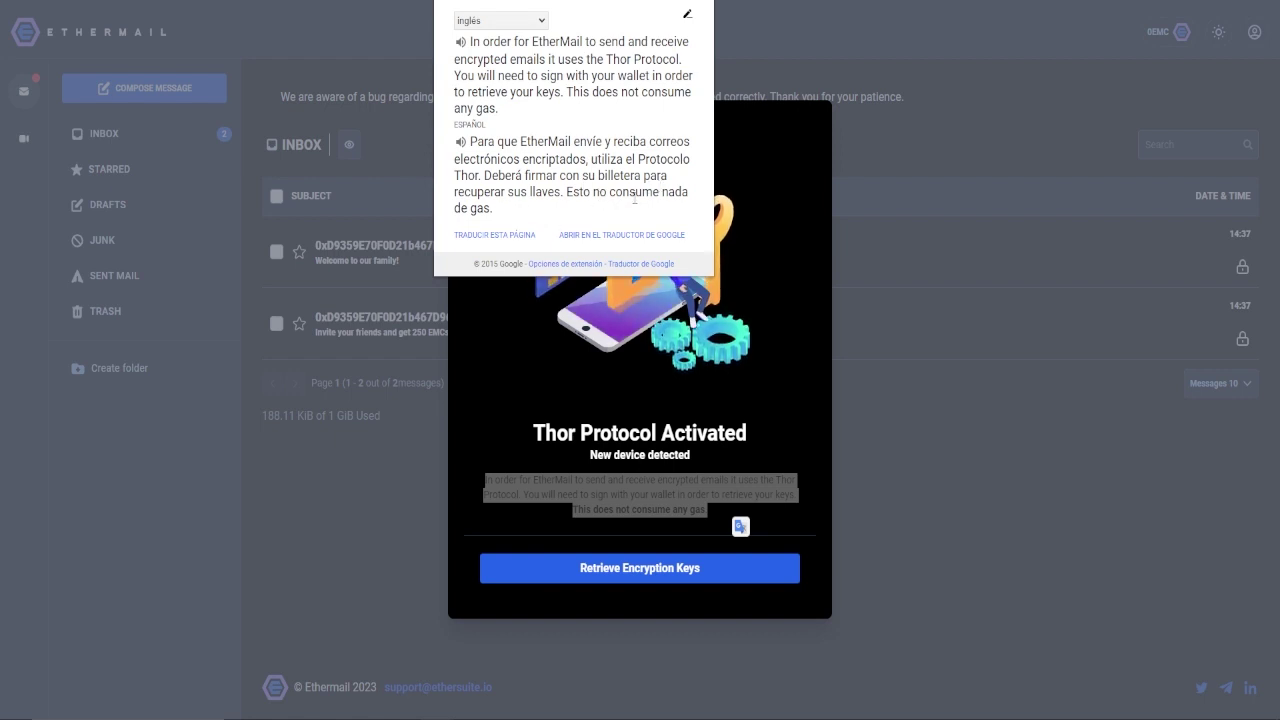
key(Escape)
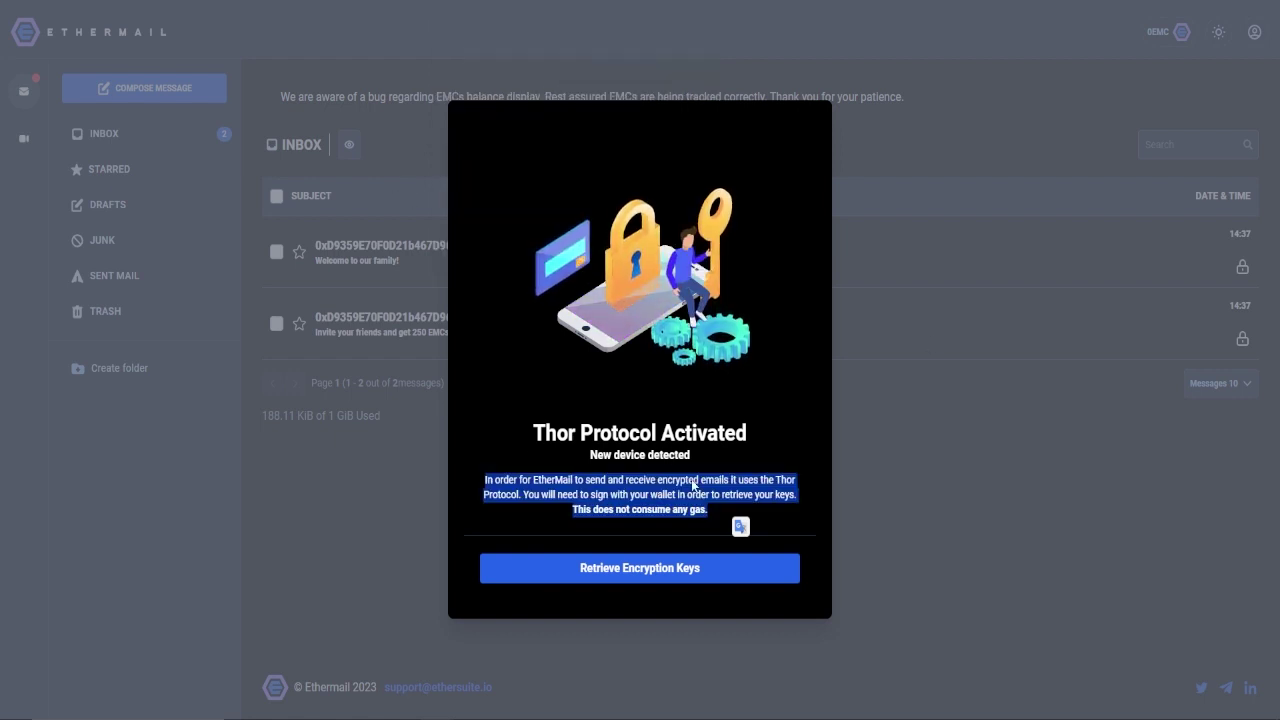
Retrieve the encryption keys by signing with MetaMask, then dismiss the notification prompt
click(731, 580)
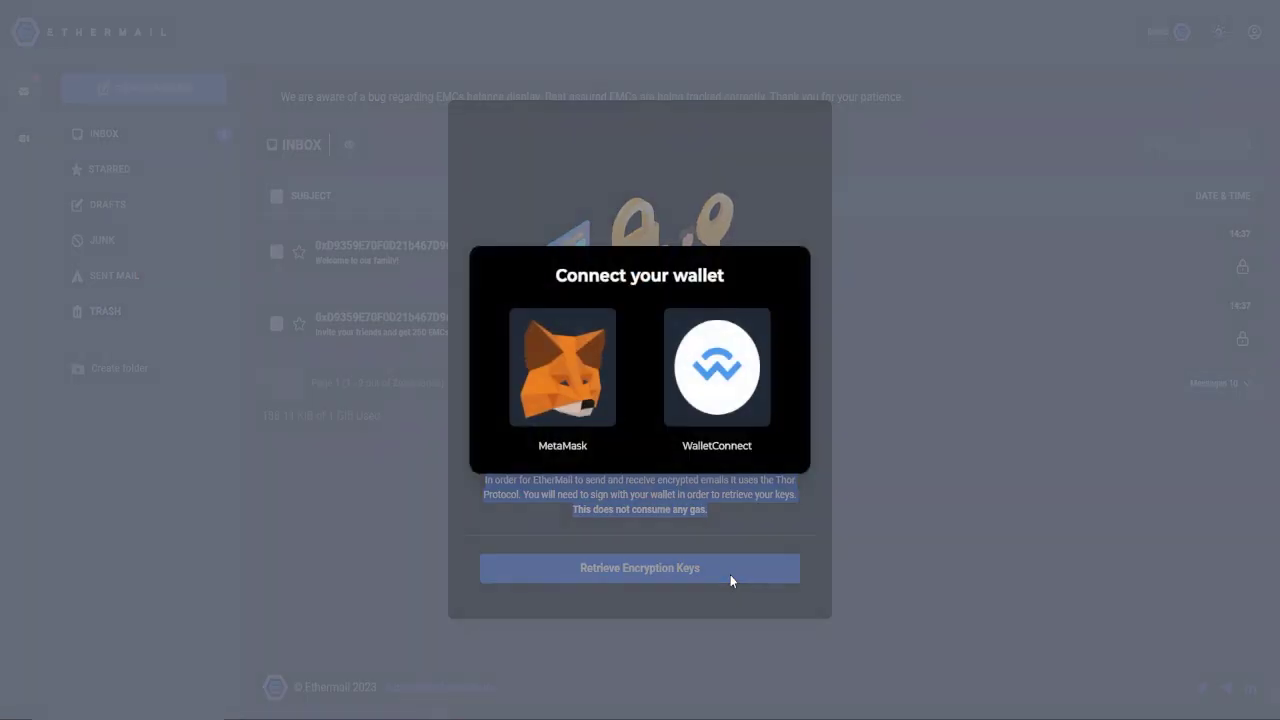
click(585, 363)
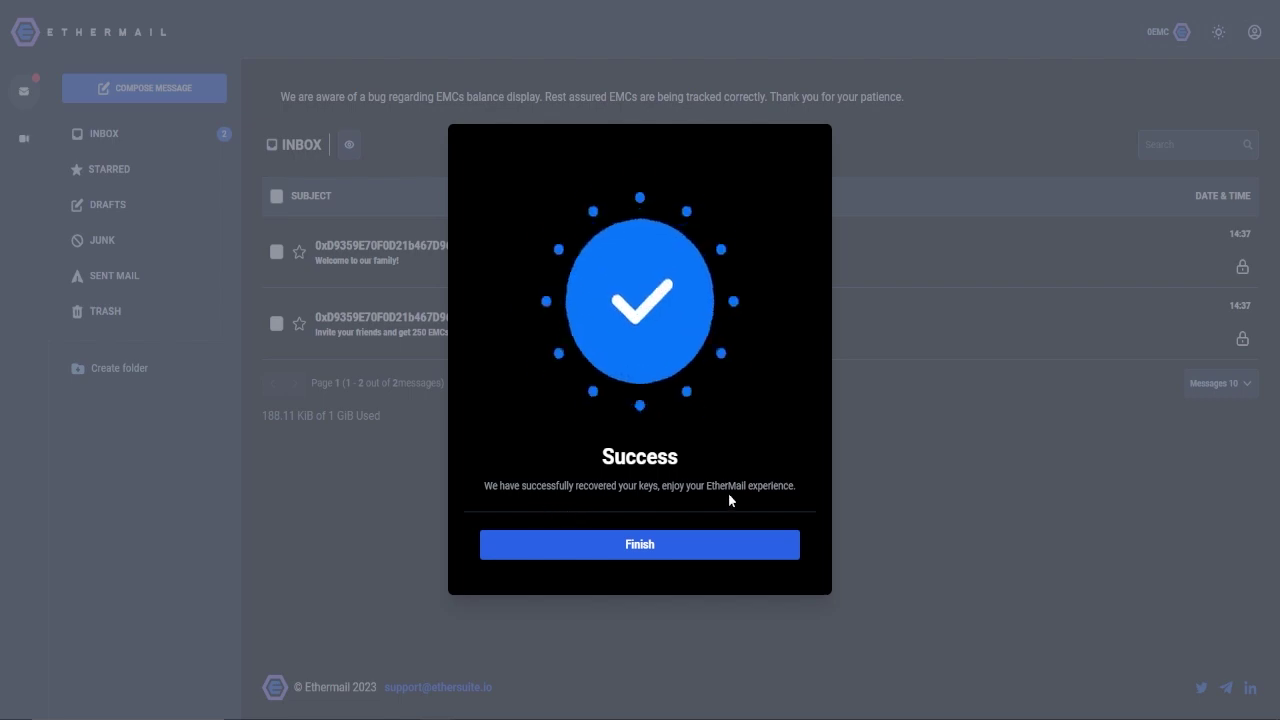
click(694, 550)
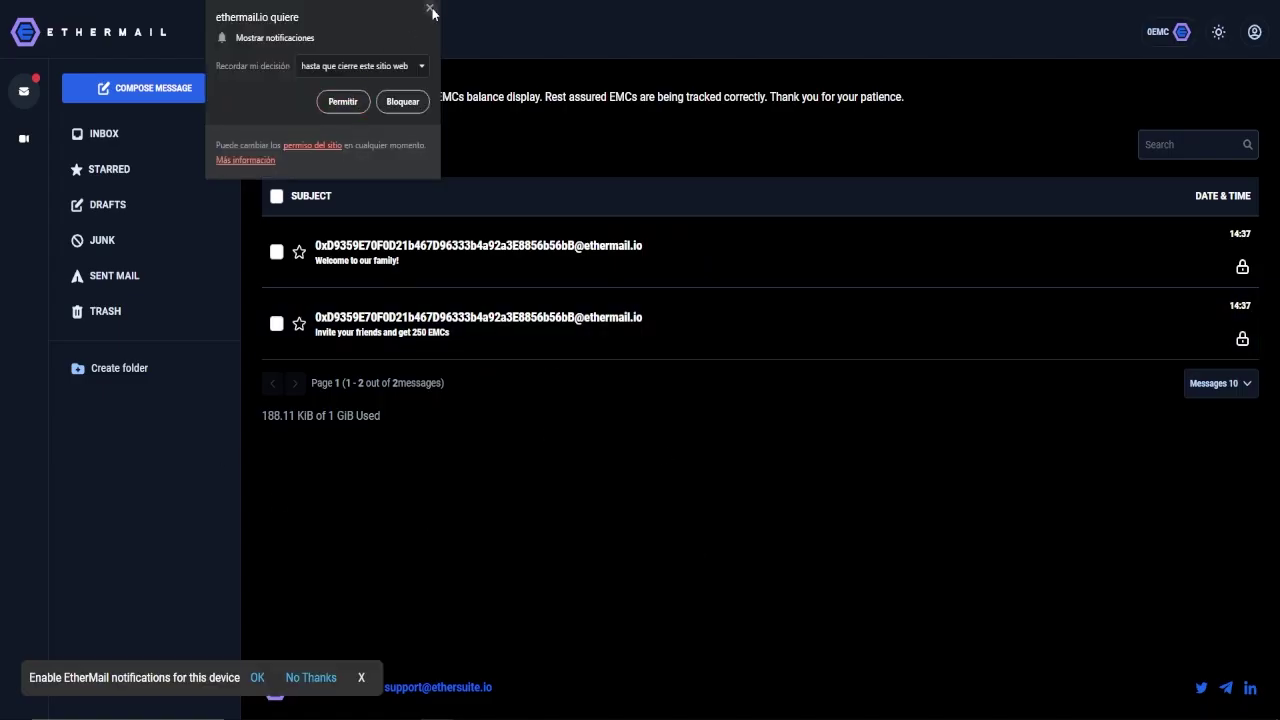
click(429, 8)
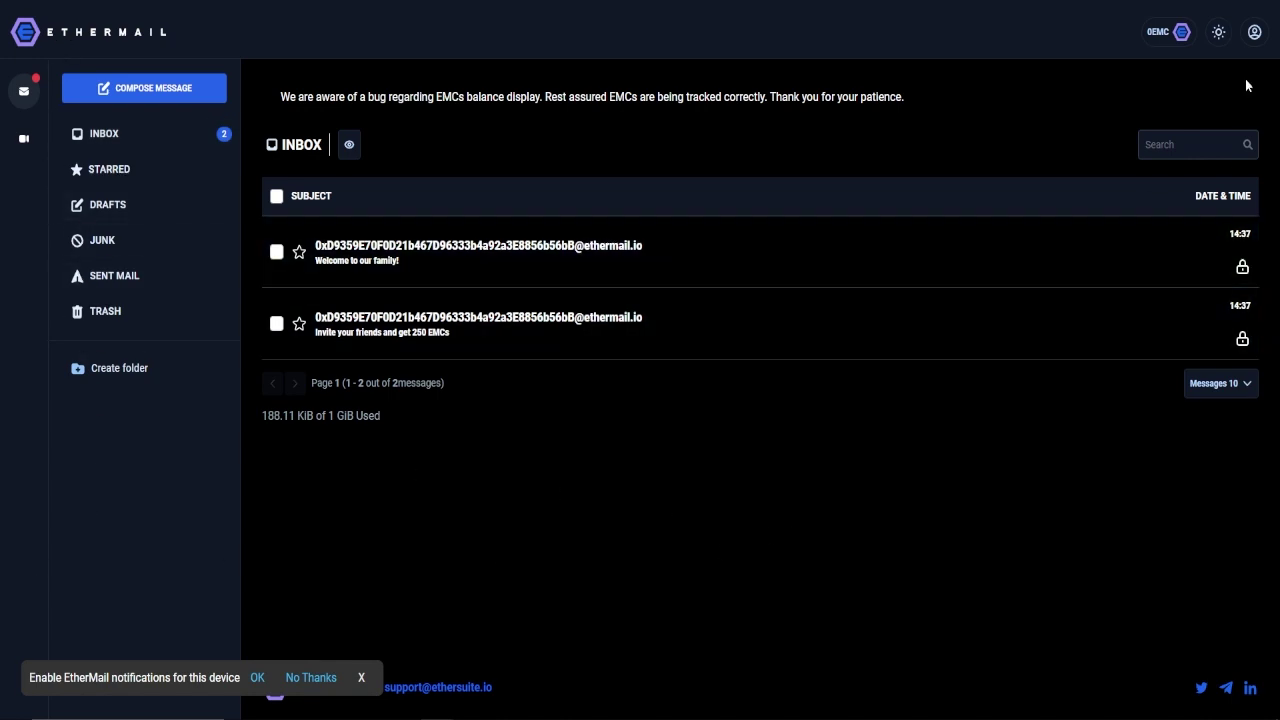
Show the EMC balance and wallet verification summary, and copy the referral invite link
click(1178, 33)
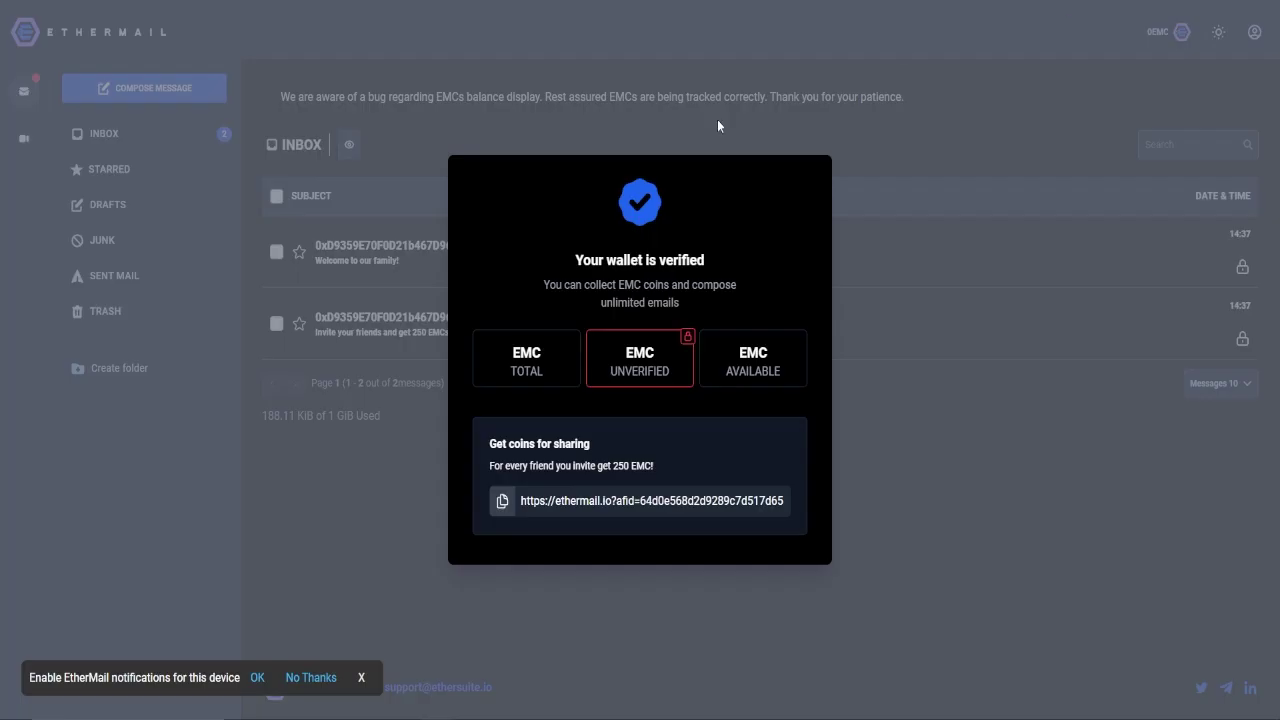
drag(609, 372, 672, 371)
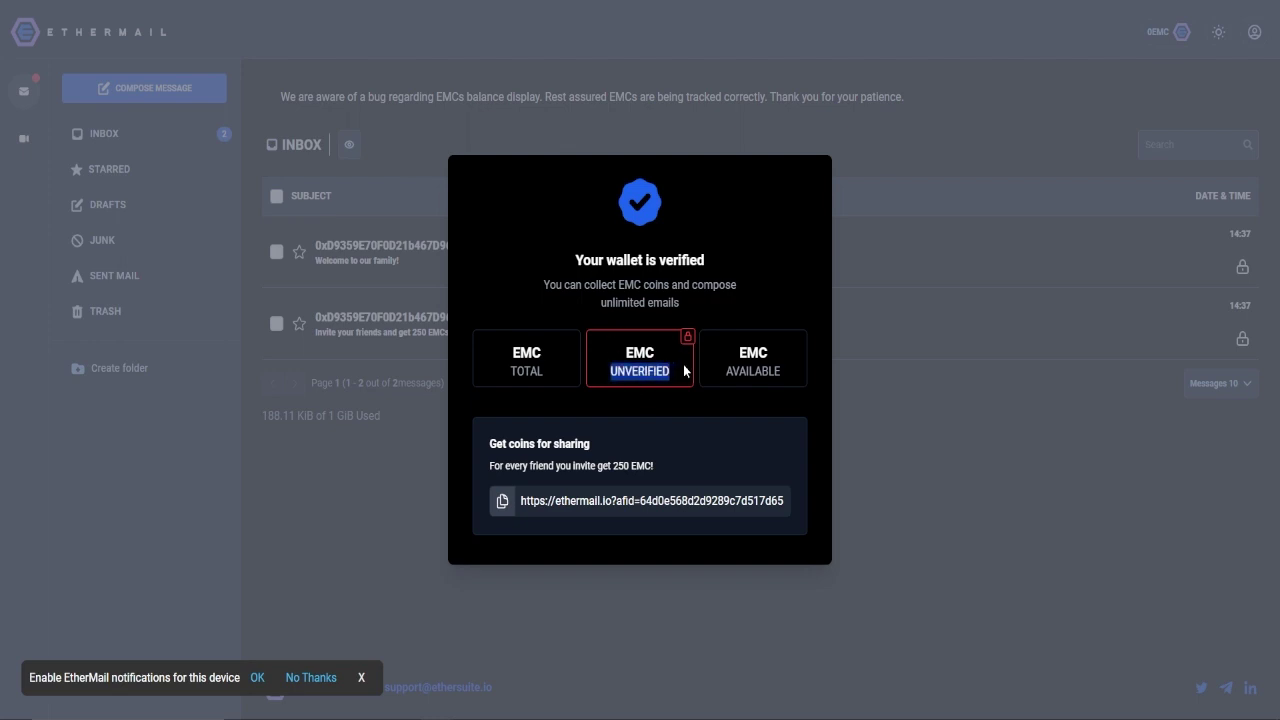
click(676, 444)
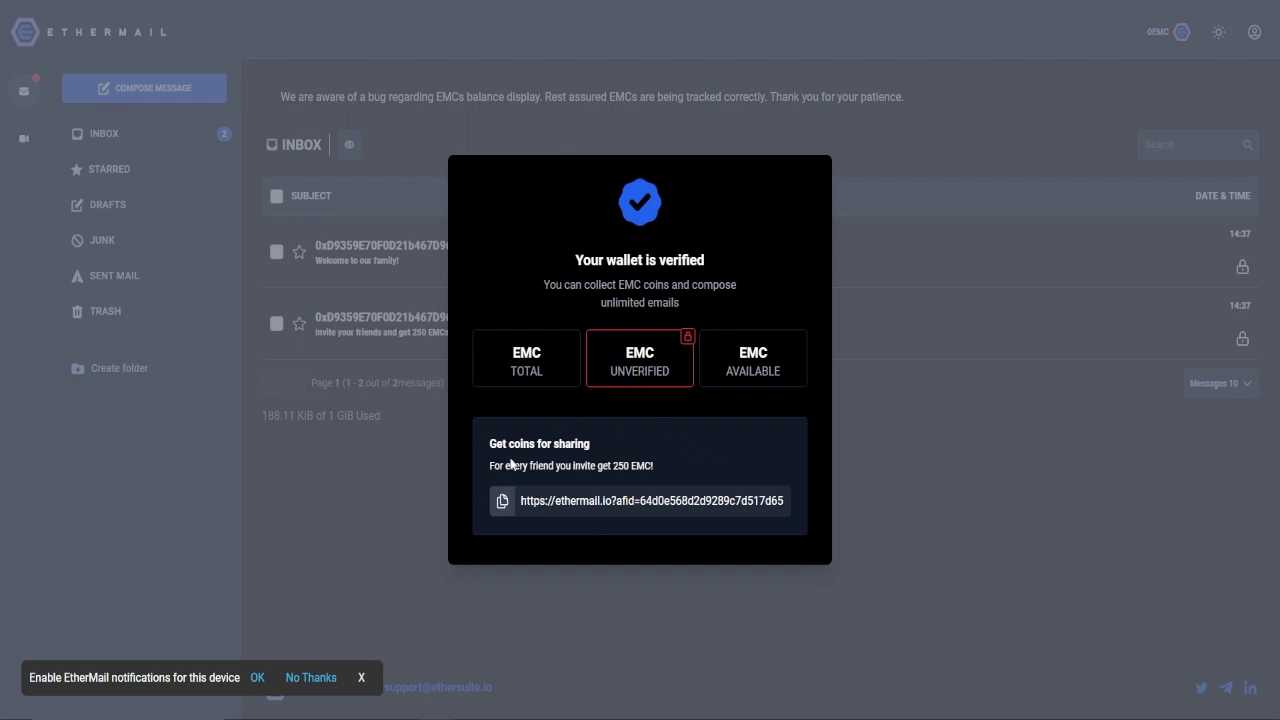
click(501, 503)
drag(658, 466, 490, 468)
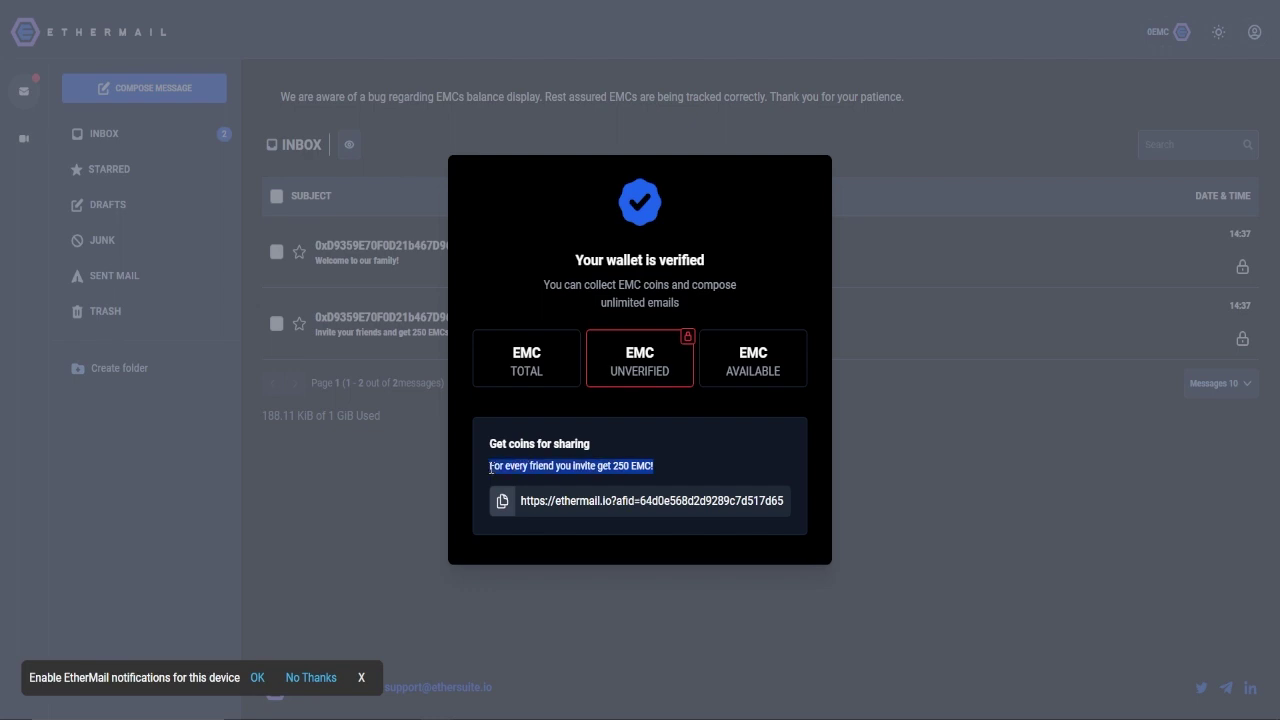
click(490, 468)
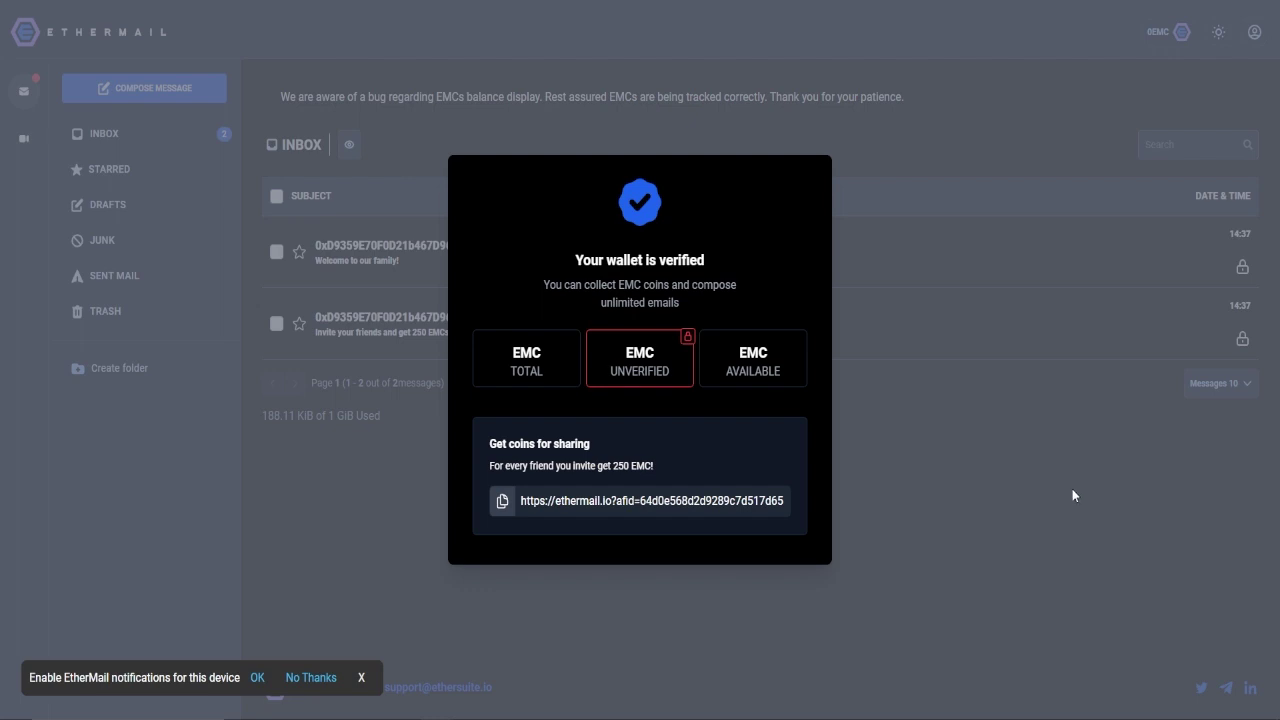
drag(656, 466, 485, 471)
Close the 'Your wallet is verified' summary by clicking outside it
click(960, 473)
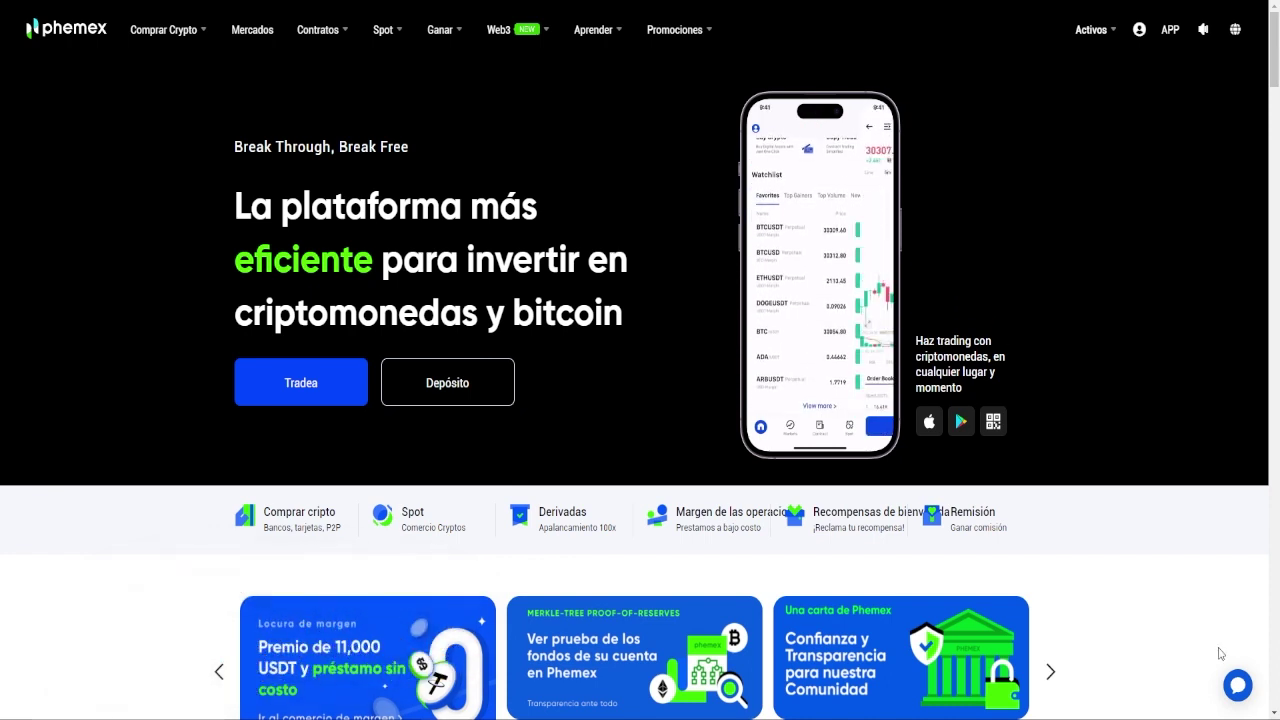
Open Mis activos from the Activos menu to view the 18.91 USD balance and xPT holdings
mouse_move(1091, 29)
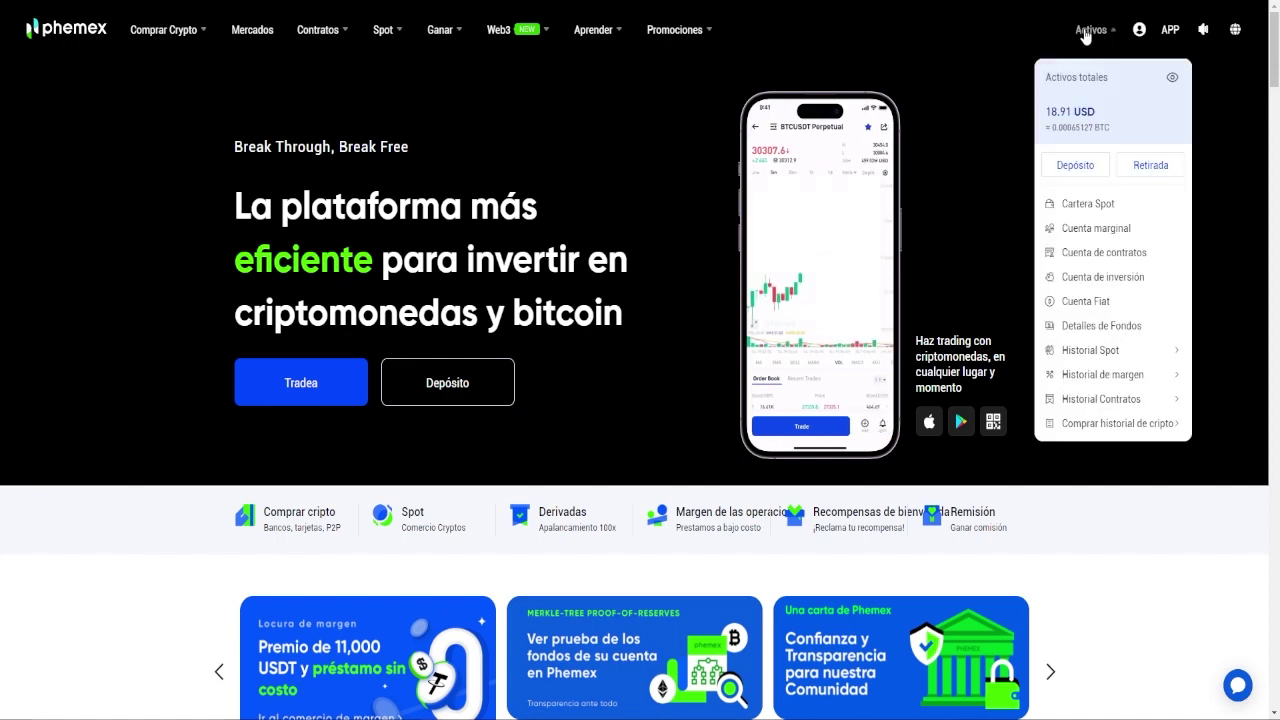
click(1111, 109)
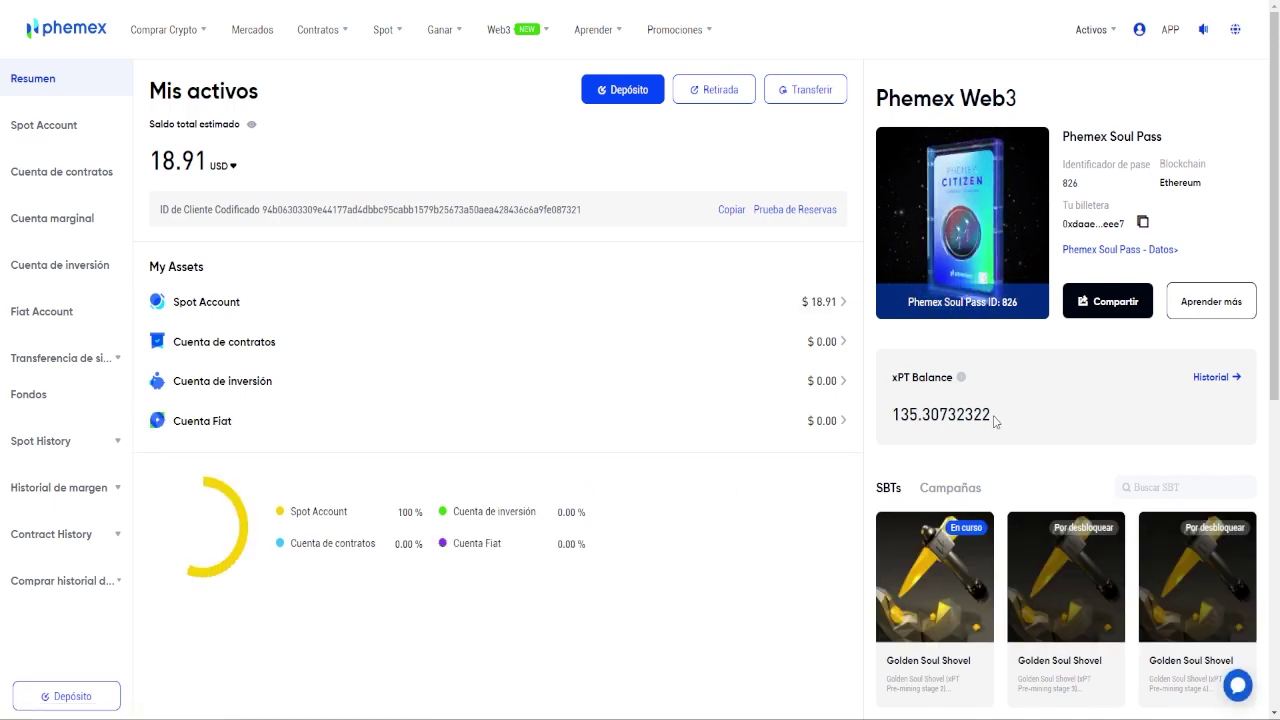
drag(995, 414, 892, 414)
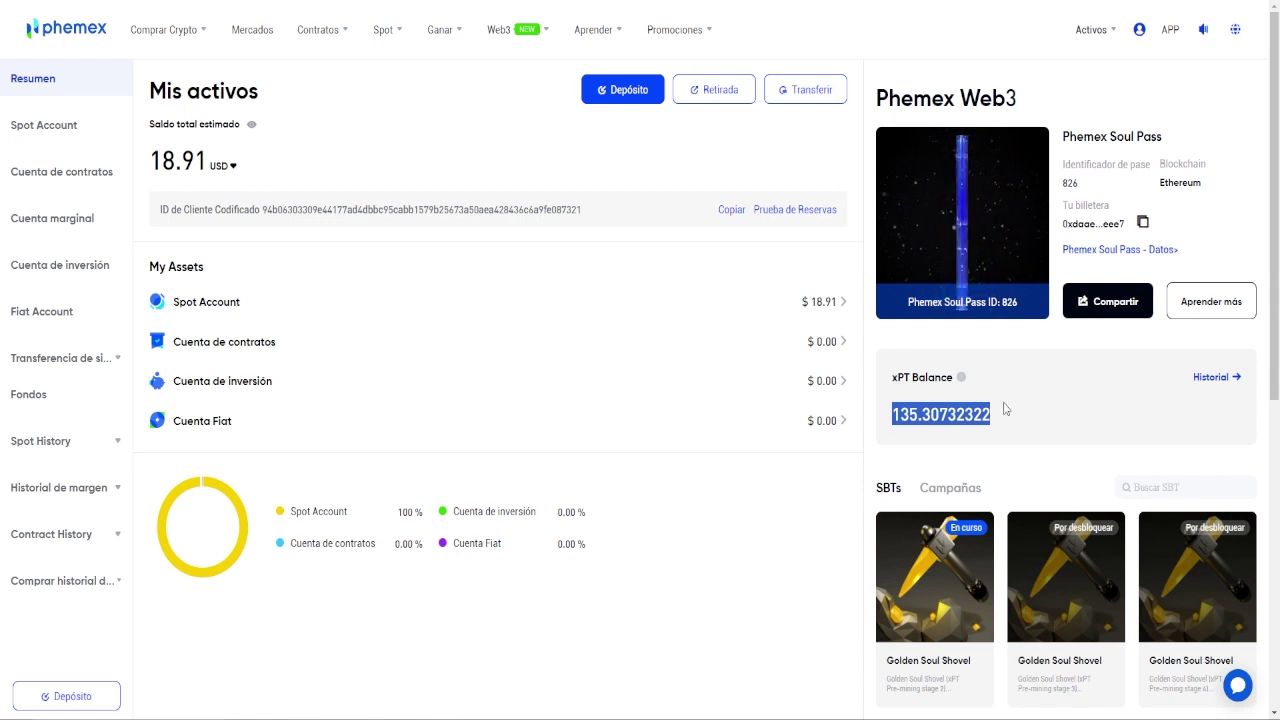